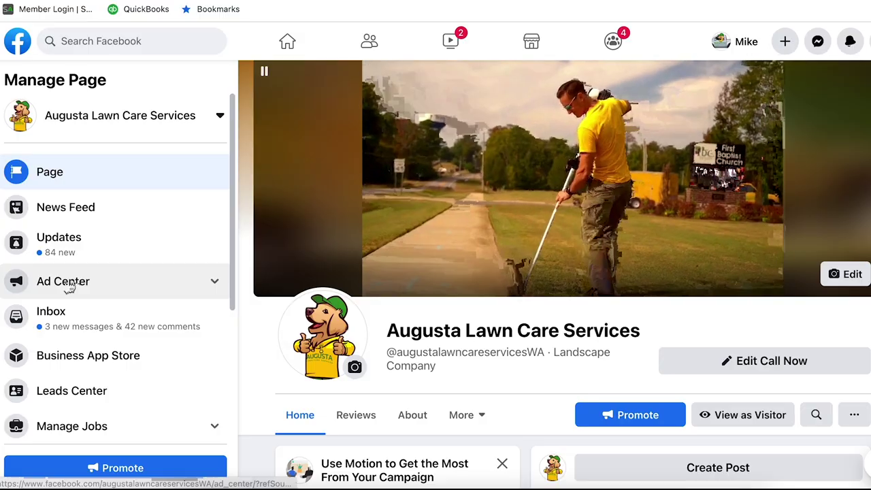
Open the lawn care page's Ad Center overview from the Manage Page sidebar
left_click(72, 285)
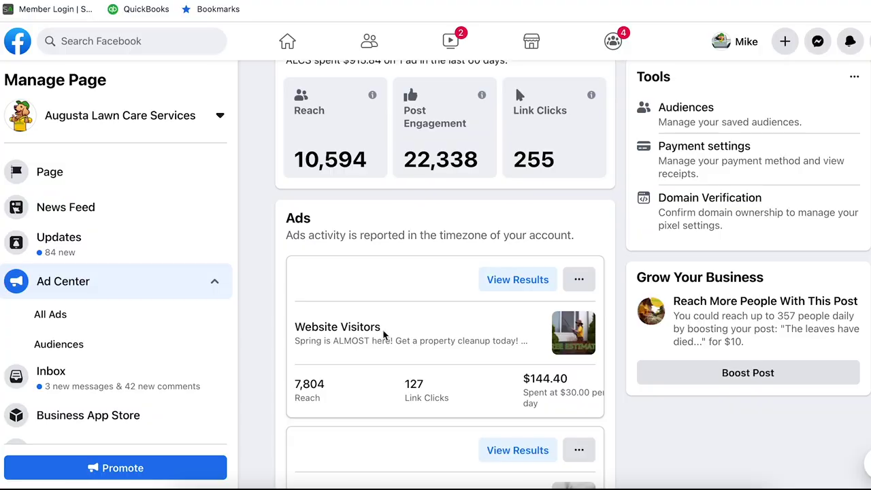
scroll(404, 342, "down", 1)
scroll(403, 342, "down", 3)
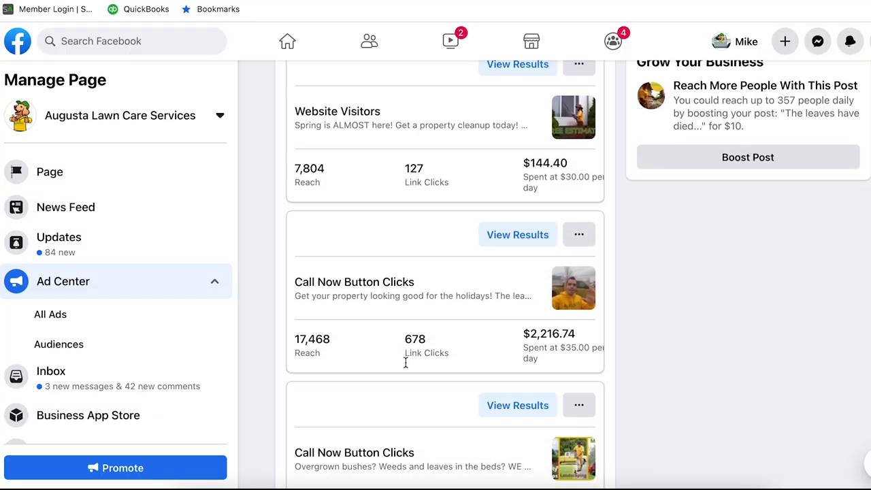
scroll(405, 362, "down", 4)
scroll(392, 409, "down", 5)
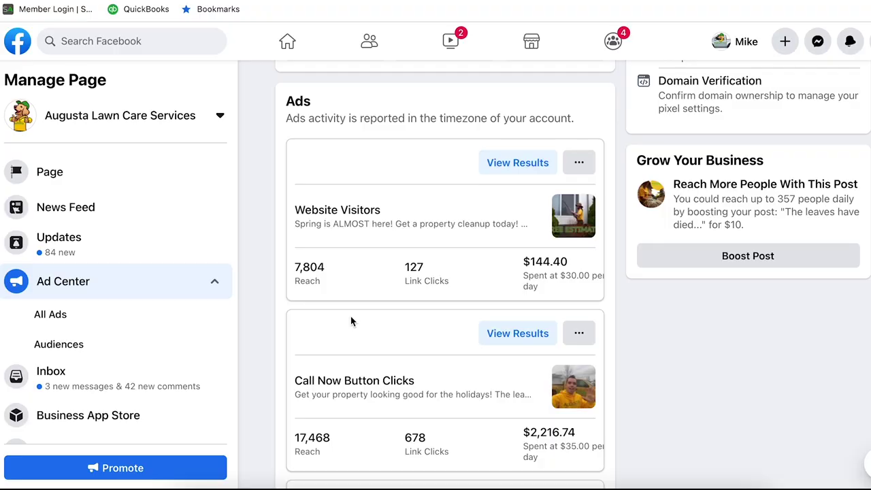
scroll(362, 314, "up", 3)
scroll(401, 277, "up", 1)
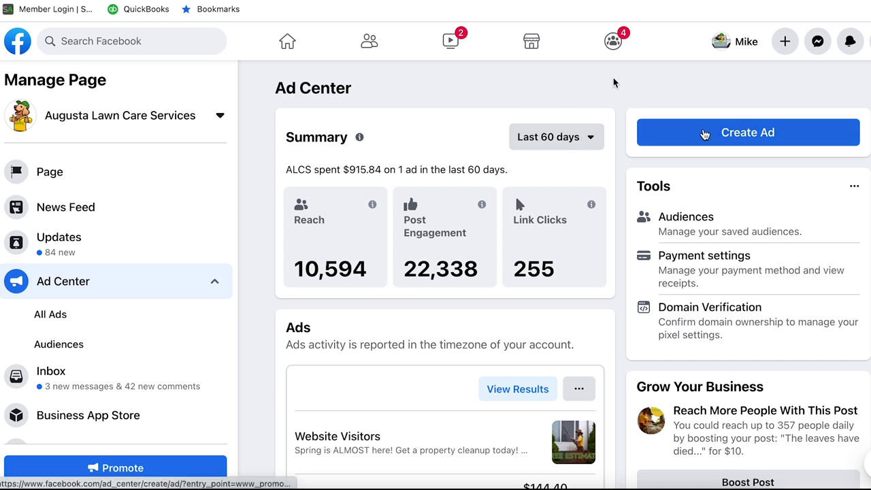
Dismiss the link menu, create a new ad, and choose the Get More Calls goal
right_click(704, 134)
key("Escape")
left_click(681, 136)
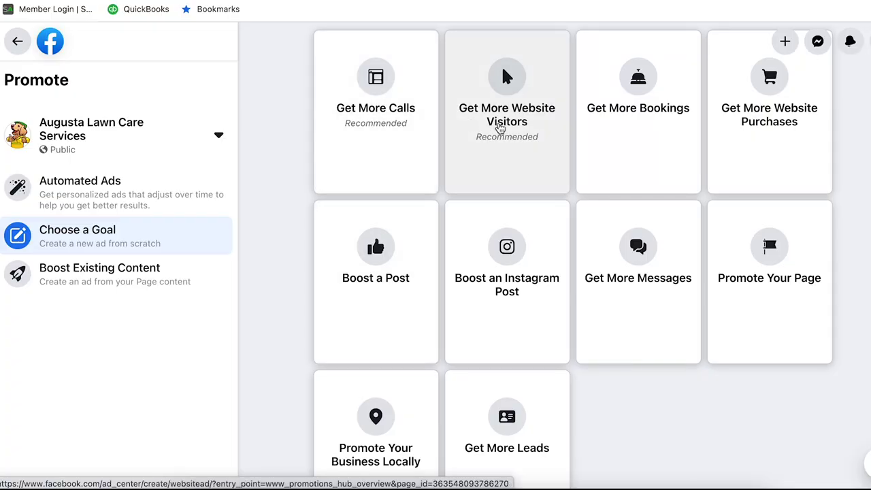
scroll(529, 425, "down", 1)
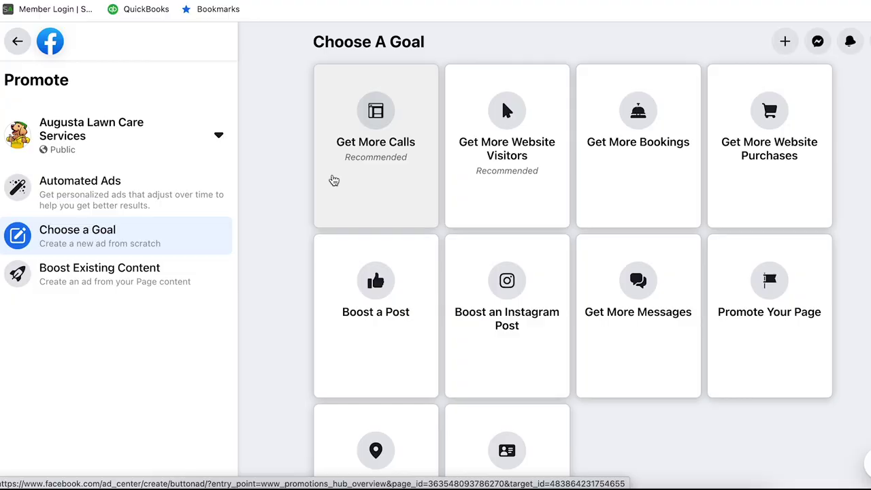
left_click(333, 180)
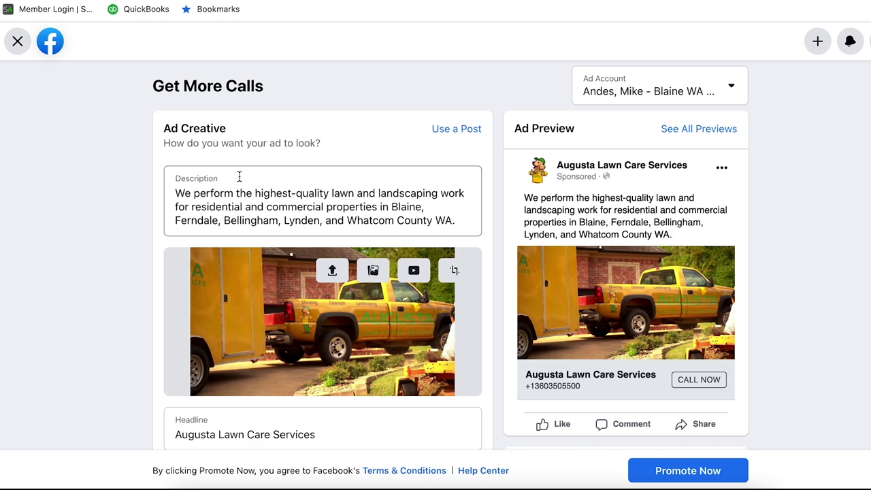
Exit the Get More Calls draft and confirm discarding it
key("Escape")
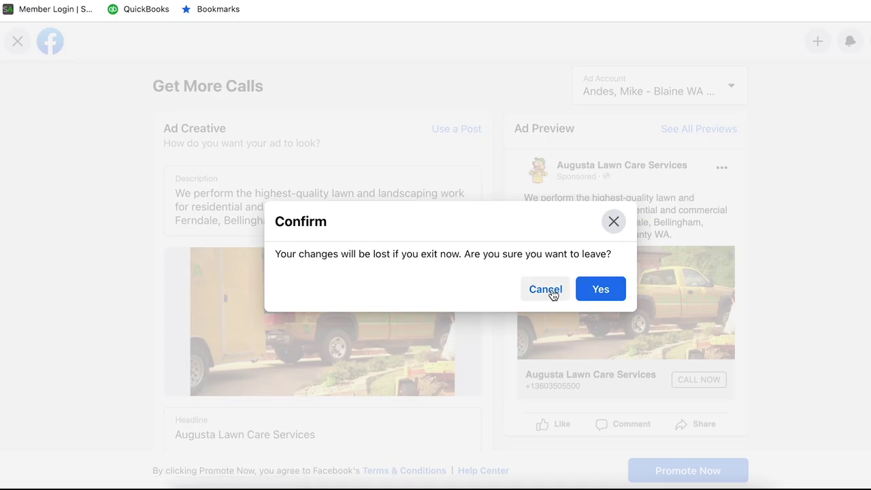
left_click(589, 293)
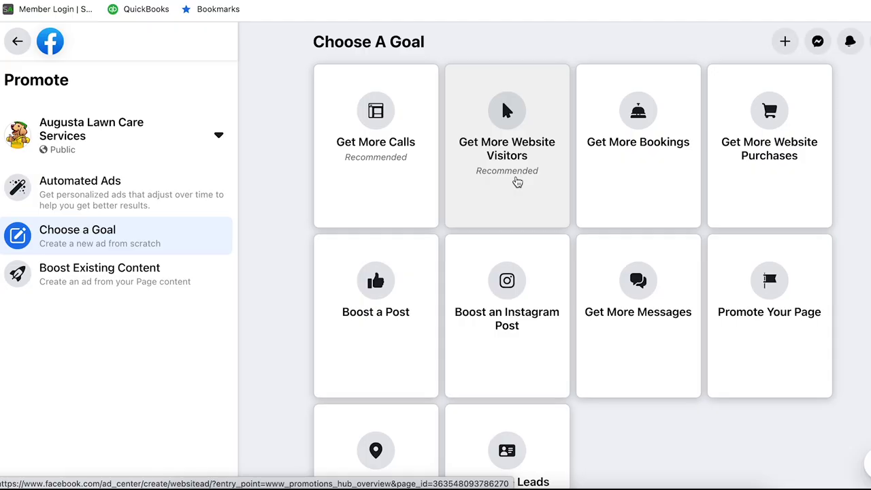
Start a Get More Website Visitors ad and review its draft form
left_click(515, 181)
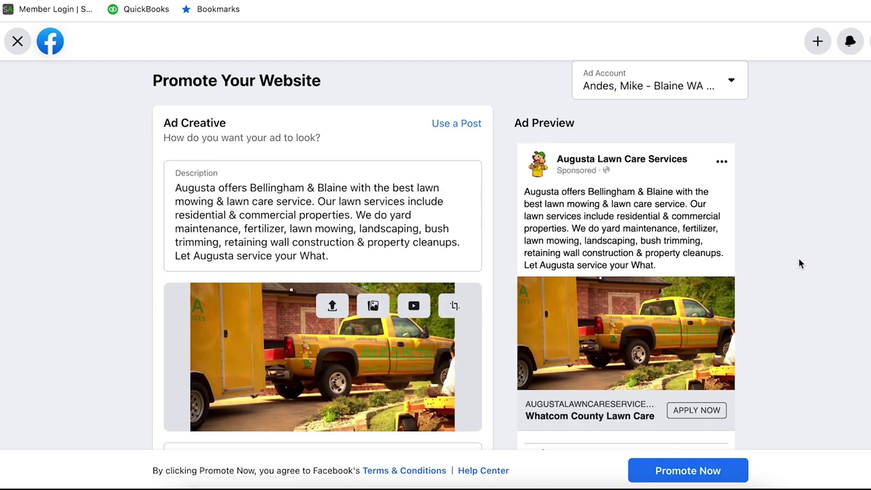
scroll(800, 263, "down", 1)
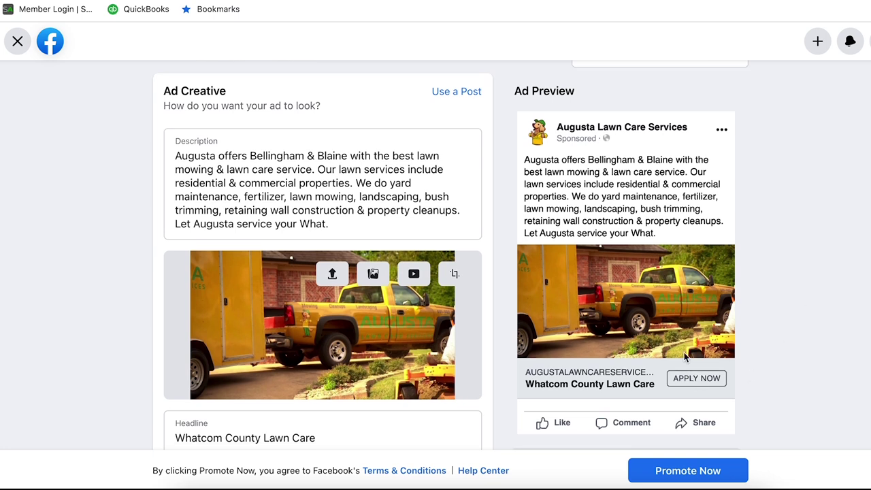
scroll(751, 352, "down", 8)
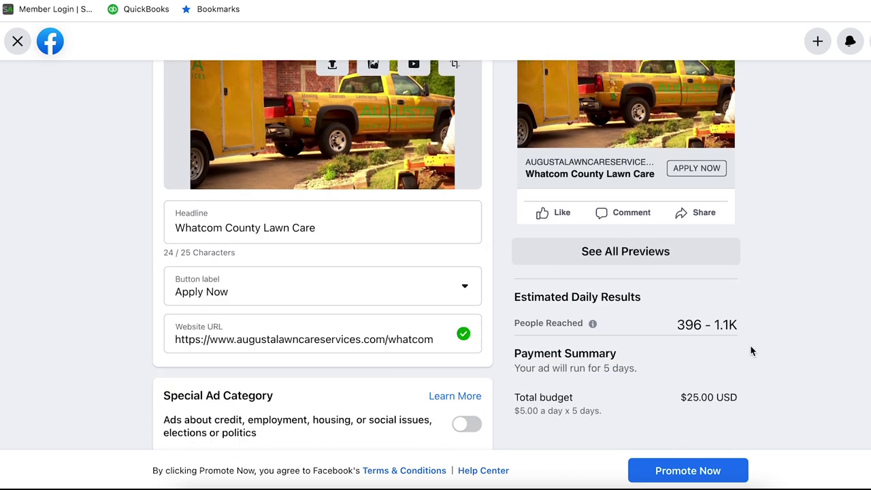
scroll(752, 351, "down", 10)
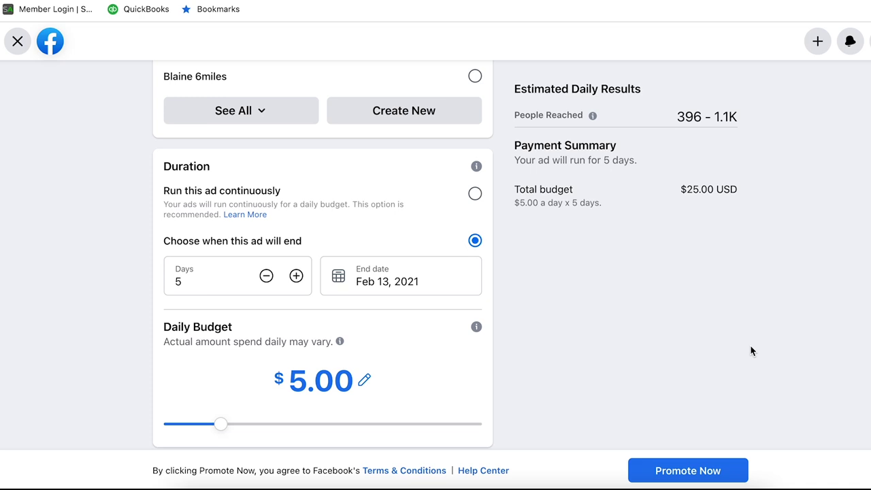
scroll(752, 351, "up", 10)
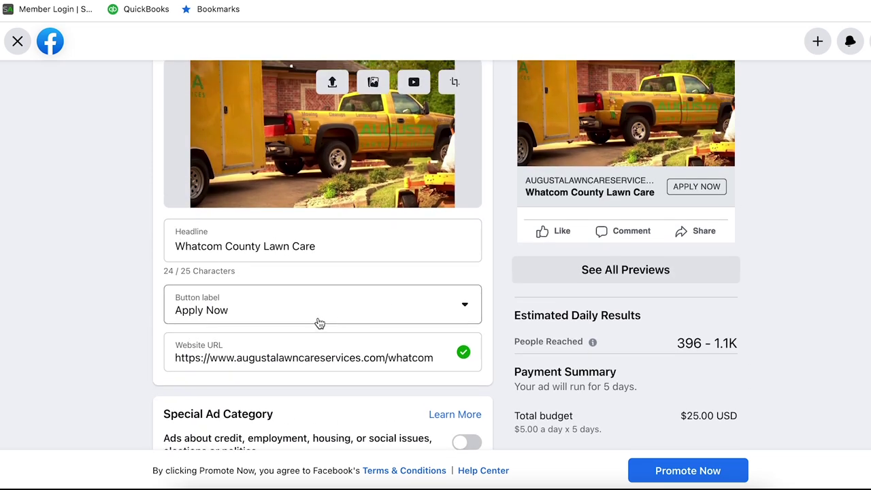
Change the ad's button label from Apply Now to Contact Us
left_click(320, 319)
scroll(296, 429, "down", 3)
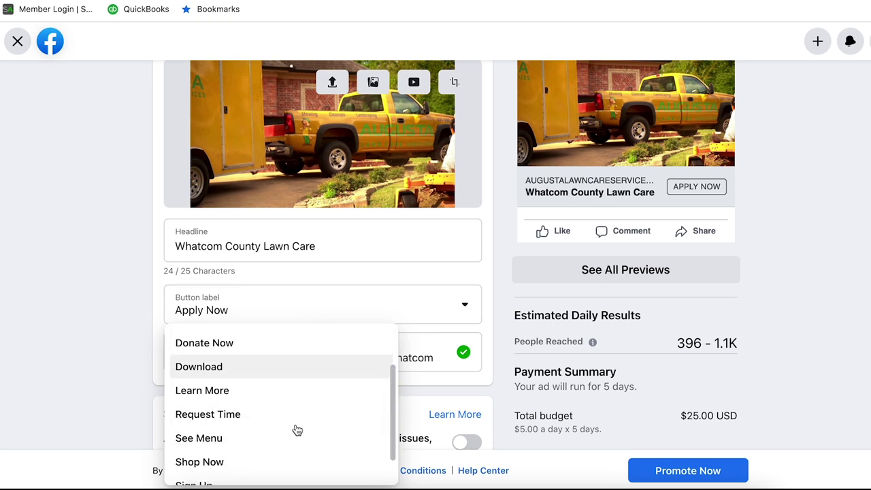
scroll(296, 430, "up", 4)
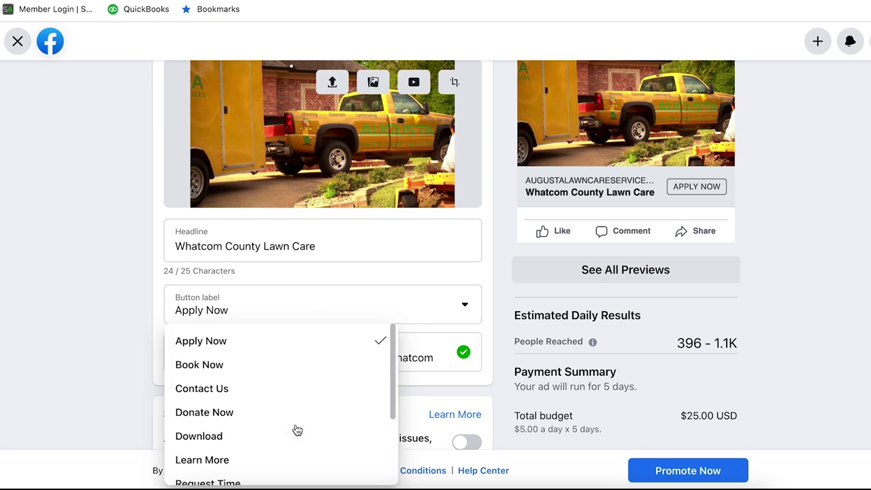
left_click(258, 390)
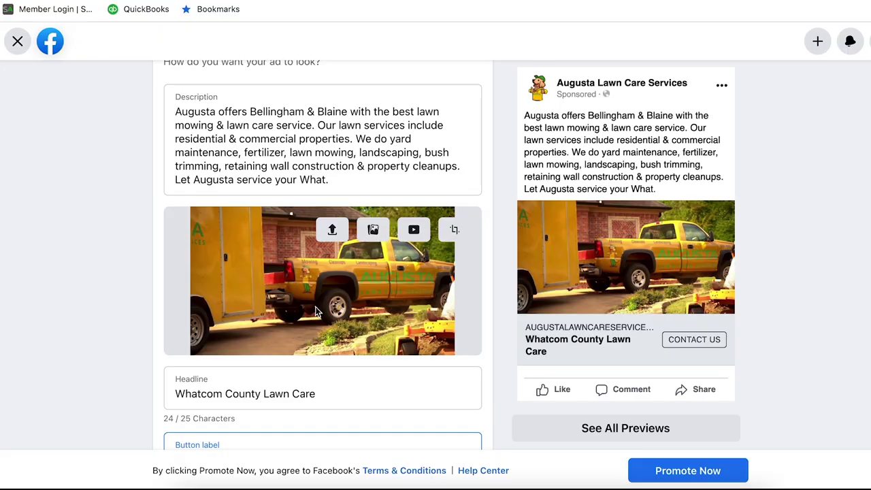
Exit the website ad draft, confirm discarding it, and review the goal choices
key("Escape")
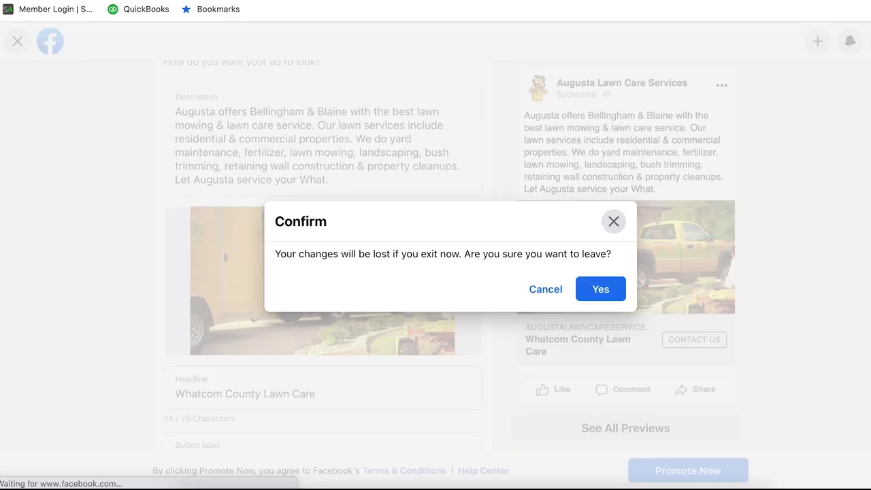
left_click(591, 290)
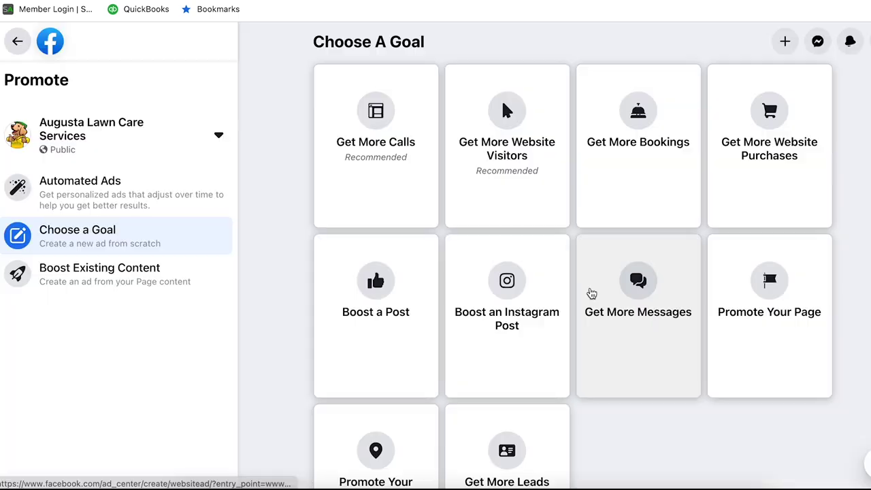
scroll(533, 389, "down", 2)
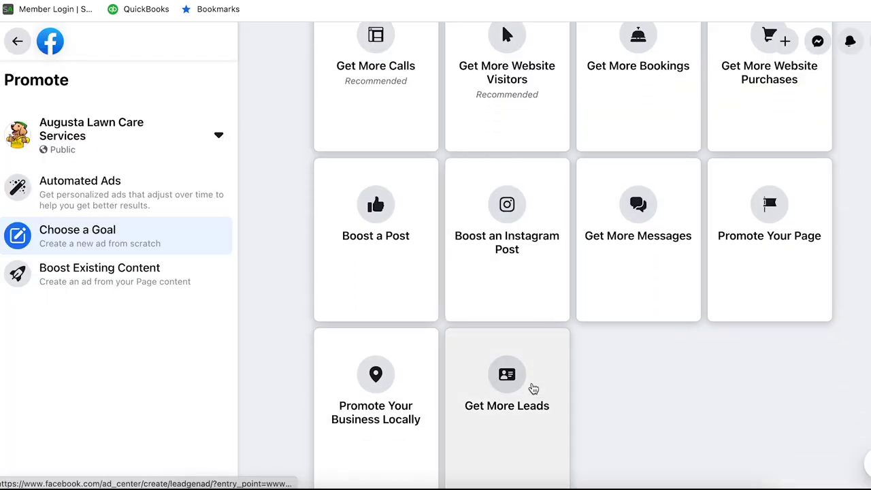
scroll(533, 388, "up", 1)
scroll(534, 389, "down", 1)
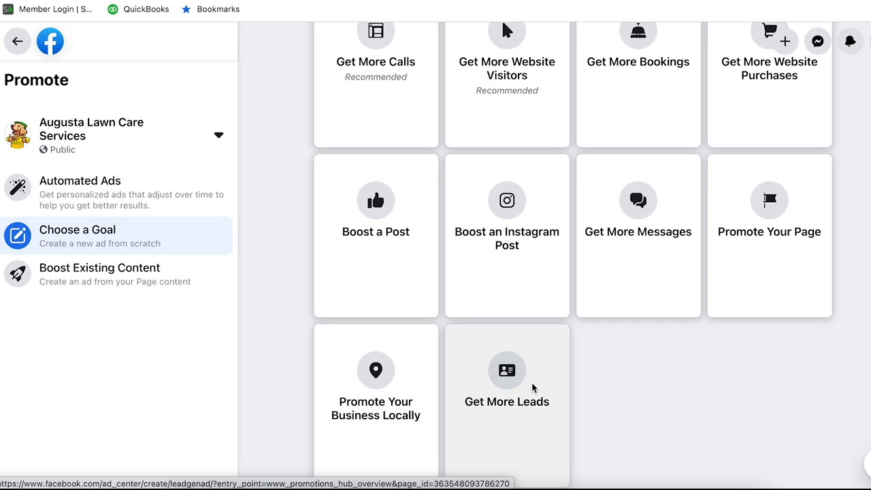
Choose the Get More Leads goal with an On Facebook contact form
left_click(534, 388)
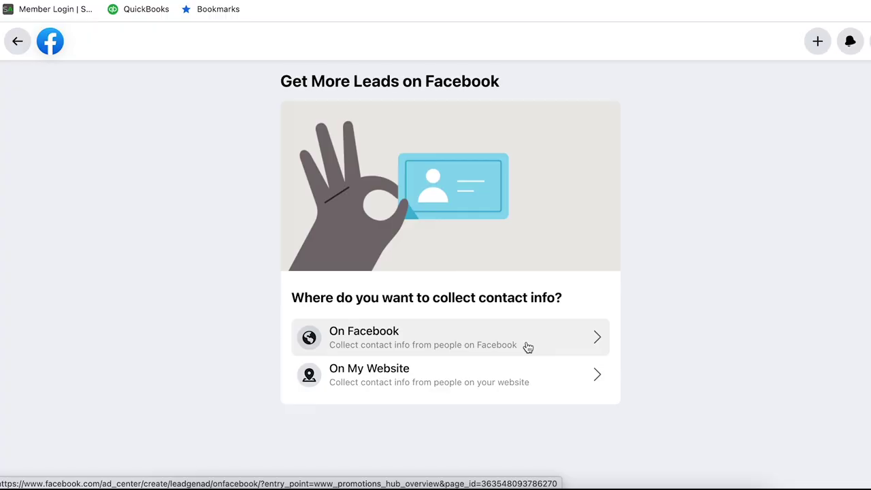
left_click(525, 346)
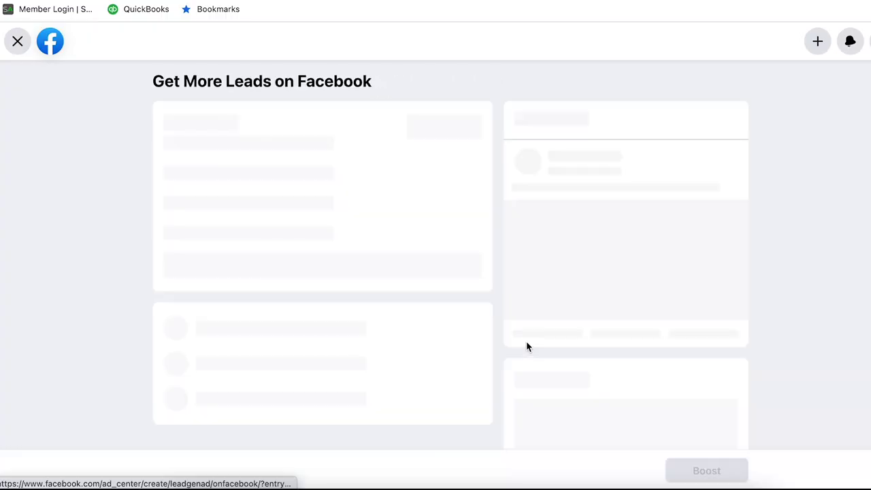